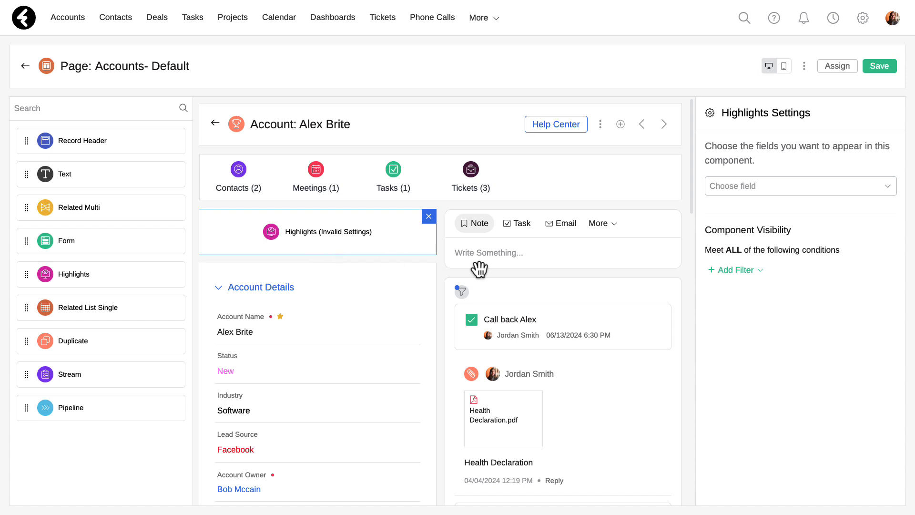
Add the Status field and the Account Owner's Business Unit field to the Highlights component
{"action": "left_click", "coordinate": [736, 191]}
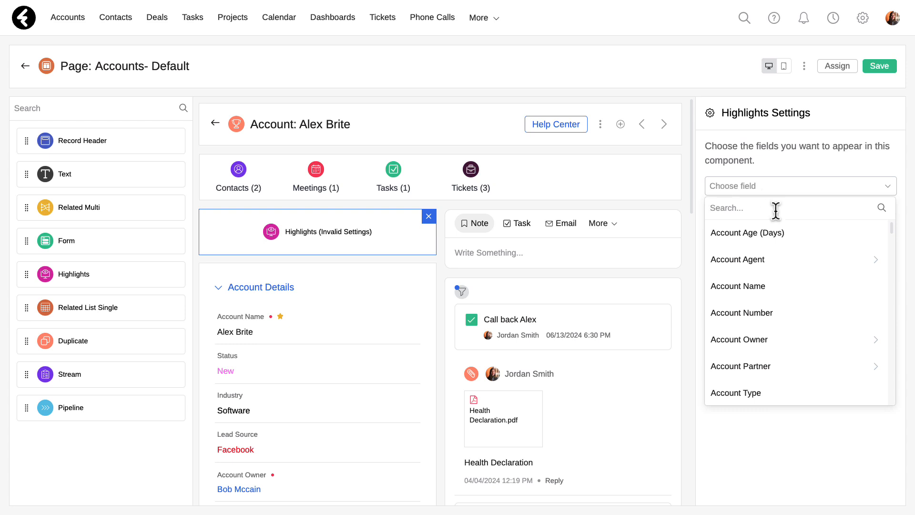
{"action": "type", "text": "stat"}
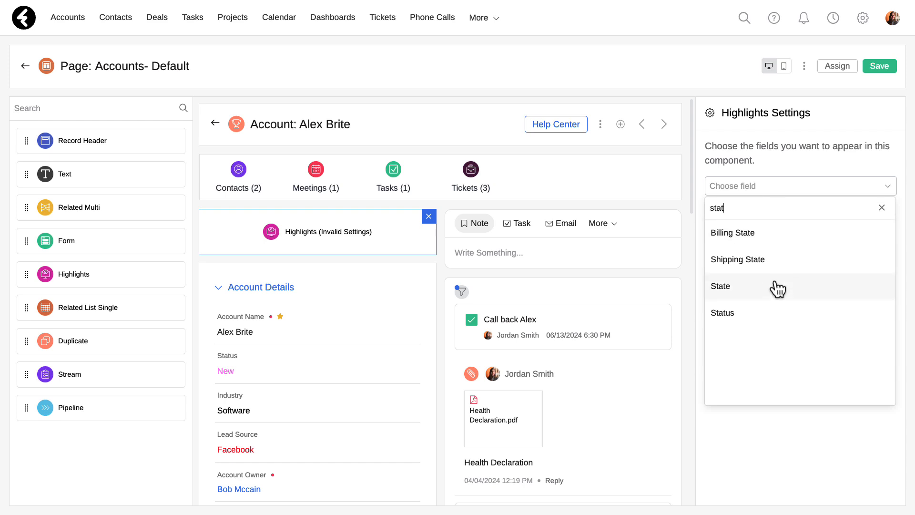
{"action": "left_click", "coordinate": [772, 312]}
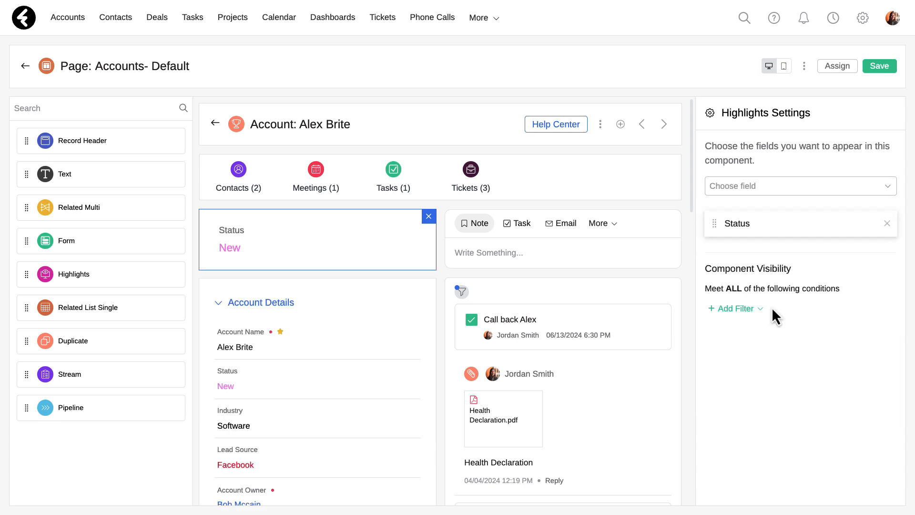
{"action": "left_click", "coordinate": [771, 191]}
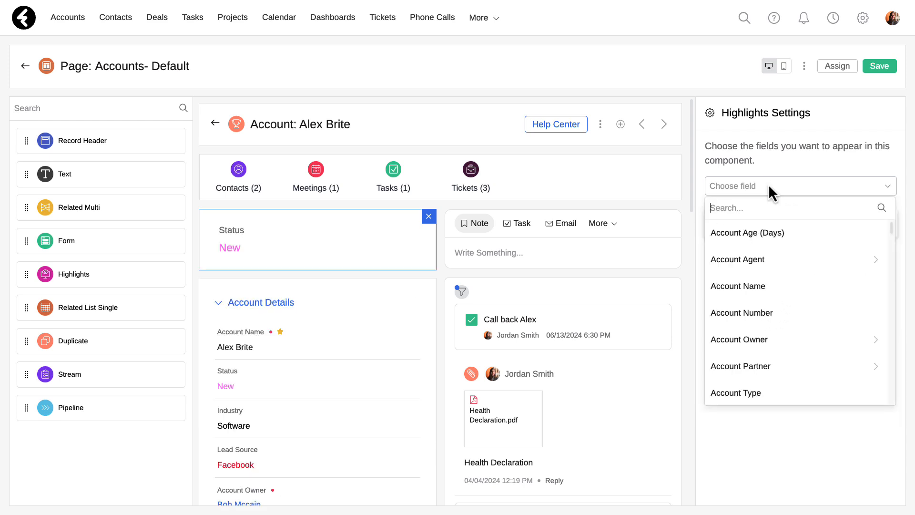
{"action": "left_click", "coordinate": [876, 342]}
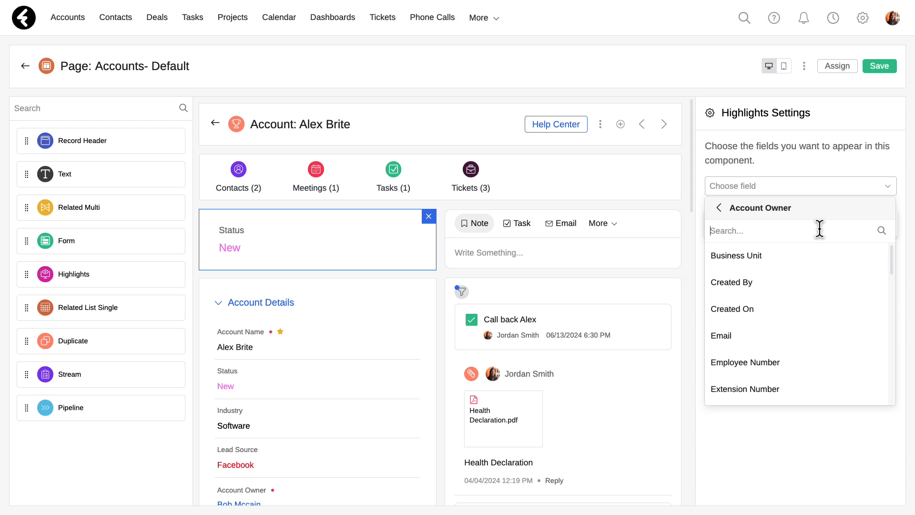
{"action": "left_click", "coordinate": [813, 256]}
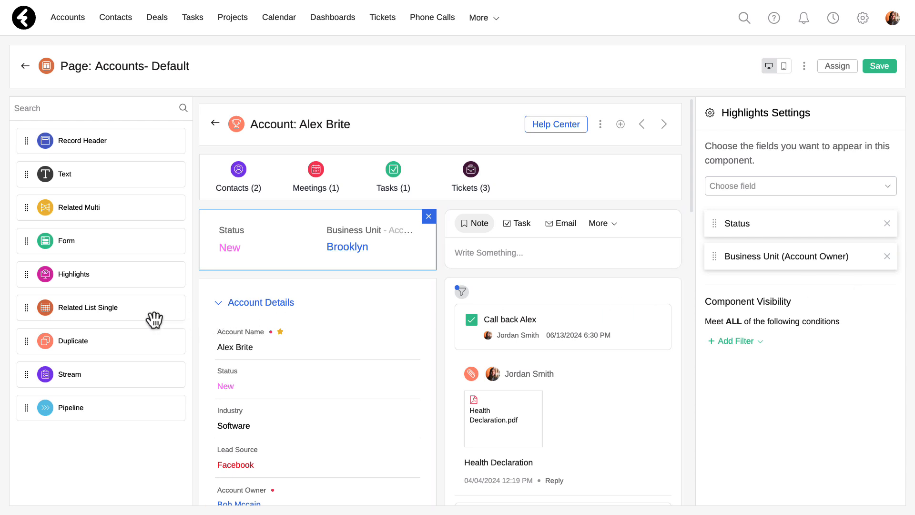
Place a Related List Single component above the note composer and set its object to Ticket
{"action": "left_click_drag", "start_coordinate": [101, 315], "coordinate": [500, 259]}
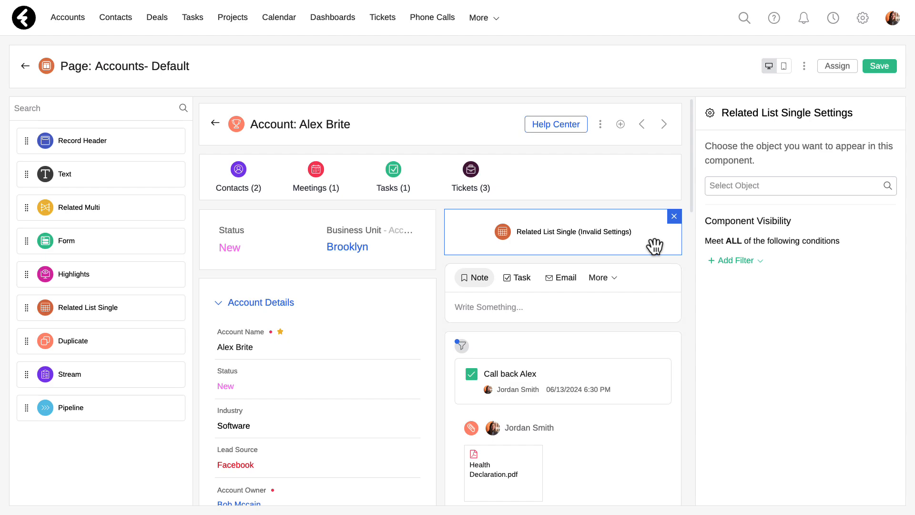
{"action": "left_click", "coordinate": [767, 185]}
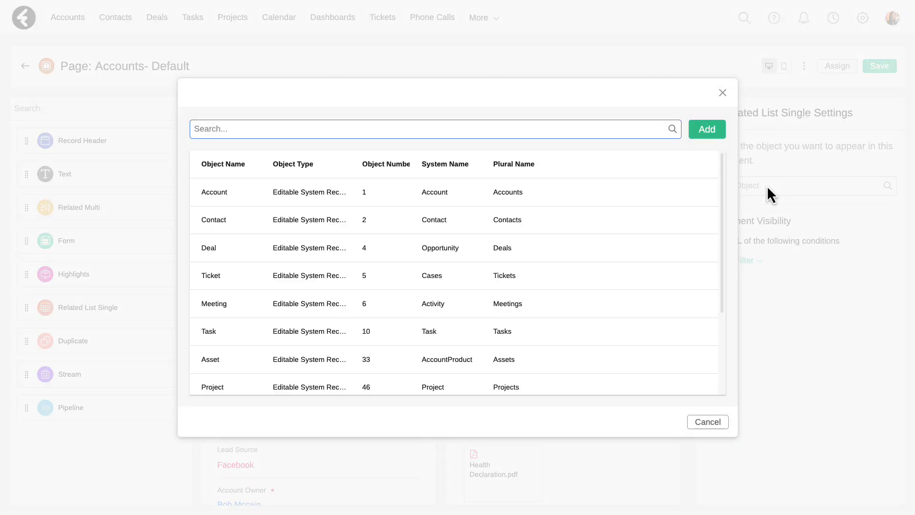
{"action": "left_click", "coordinate": [284, 276]}
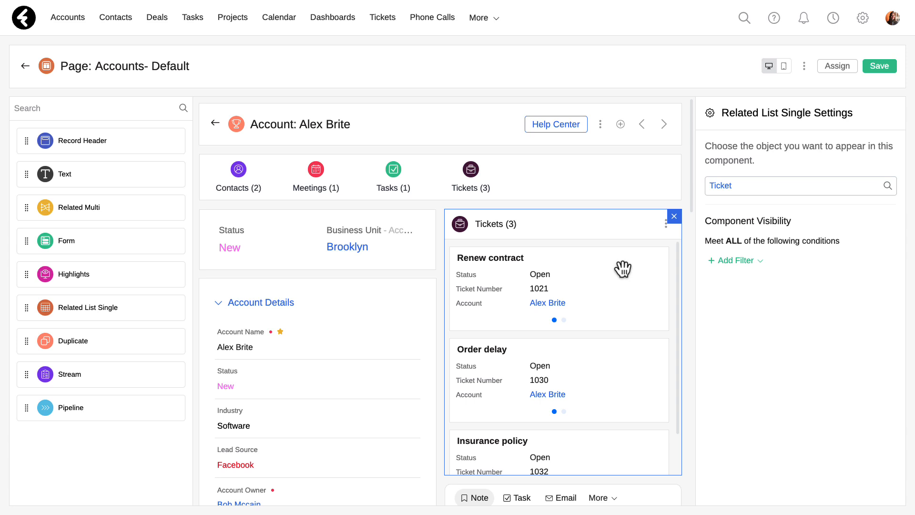
{"action": "scroll", "coordinate": [603, 313], "scroll_direction": "down", "scroll_amount": 1}
{"action": "scroll", "coordinate": [603, 313], "scroll_direction": "down", "scroll_amount": 2}
{"action": "scroll", "coordinate": [602, 313], "scroll_direction": "up", "scroll_amount": 3}
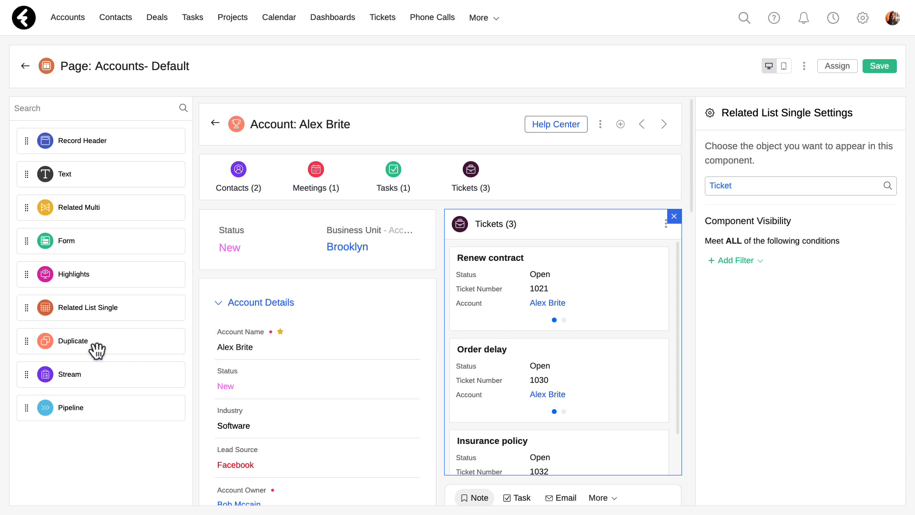
Place a Duplicate component above Account Details and have it check the Mobile and Phone fields
{"action": "left_click_drag", "start_coordinate": [97, 349], "coordinate": [276, 301]}
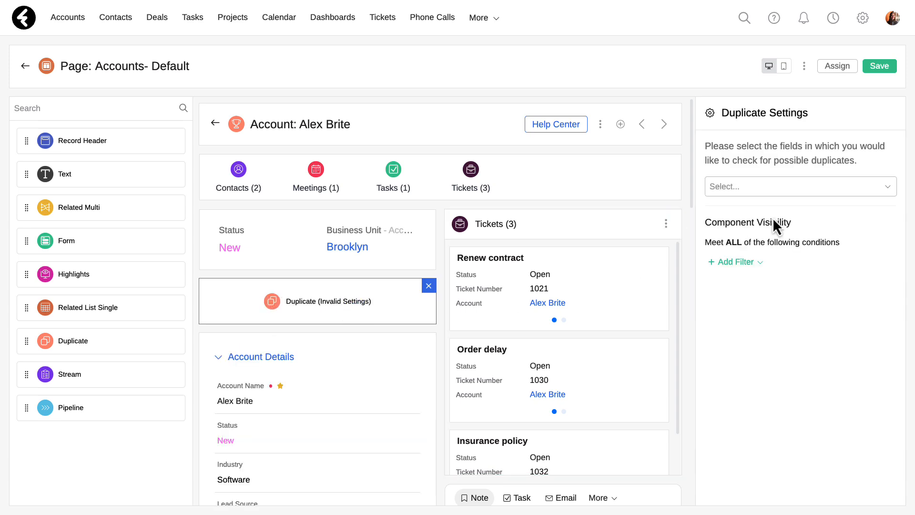
{"action": "left_click", "coordinate": [774, 191]}
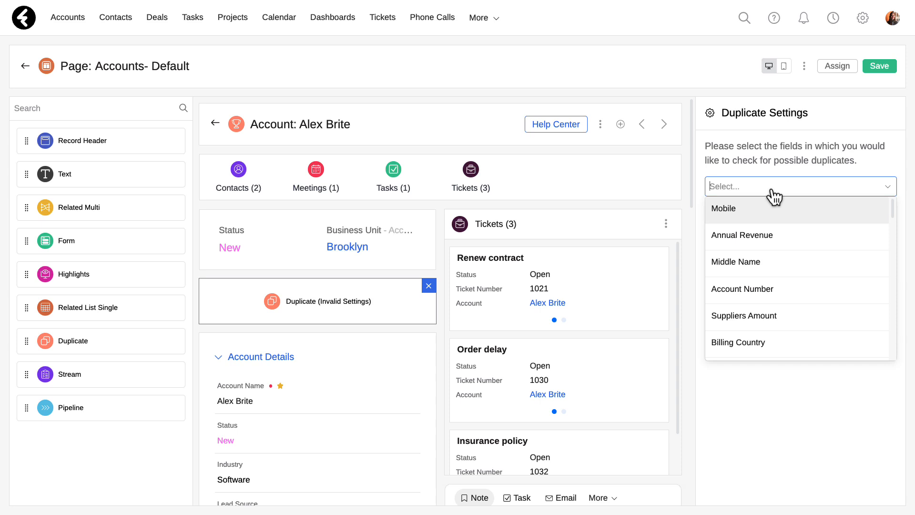
{"action": "left_click", "coordinate": [769, 209]}
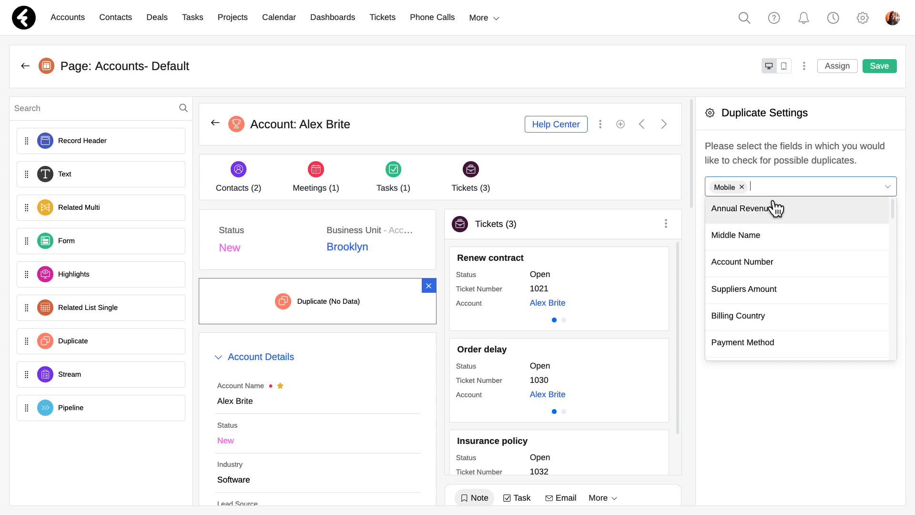
{"action": "left_click", "coordinate": [787, 170]}
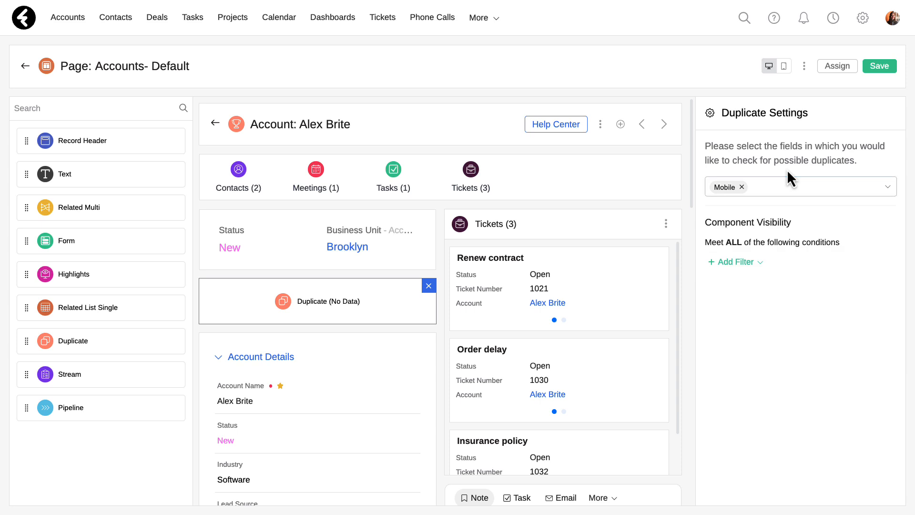
{"action": "left_click", "coordinate": [780, 194]}
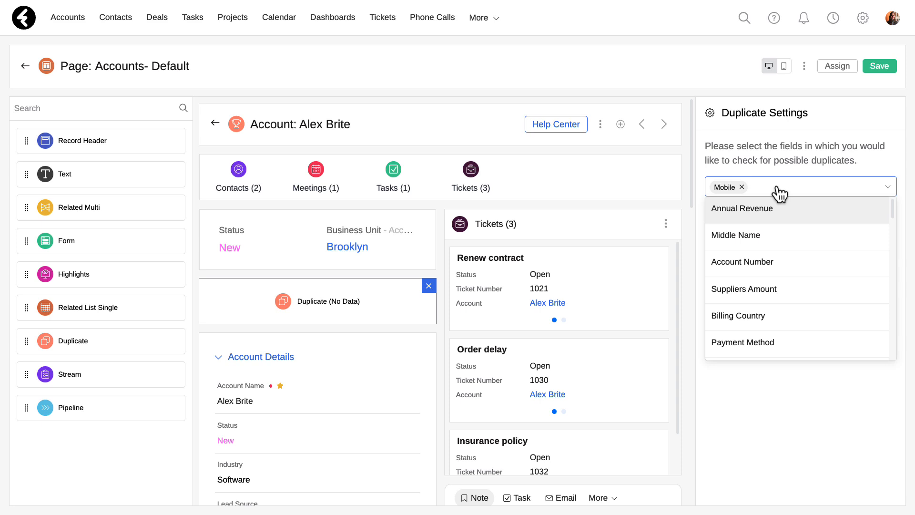
{"action": "type", "text": "phon"}
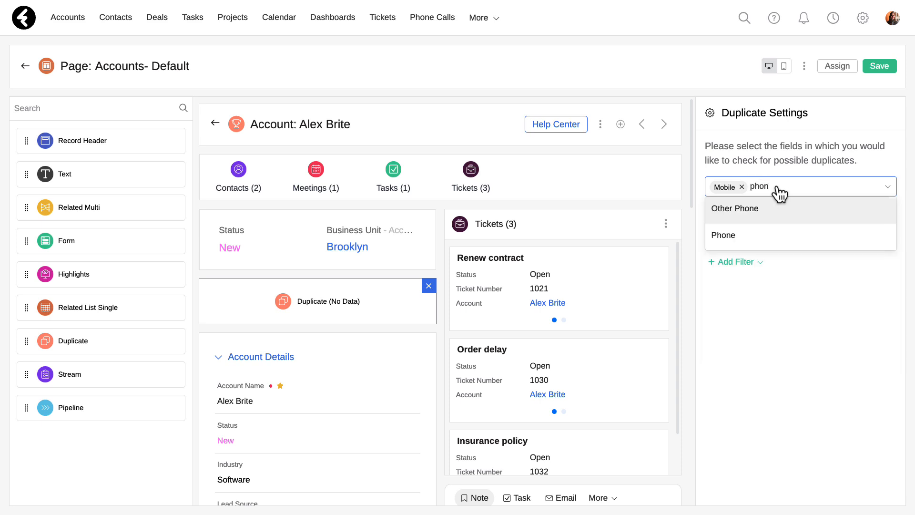
{"action": "left_click", "coordinate": [769, 238]}
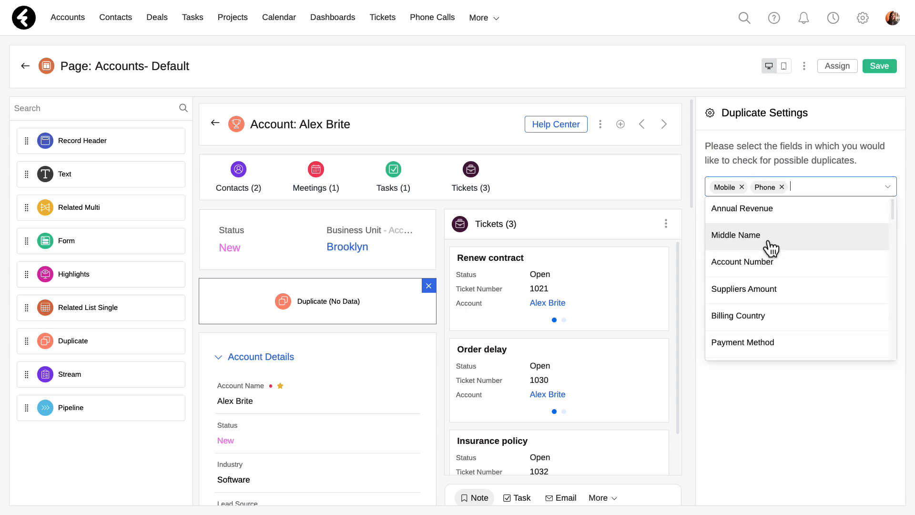
{"action": "left_click", "coordinate": [808, 169]}
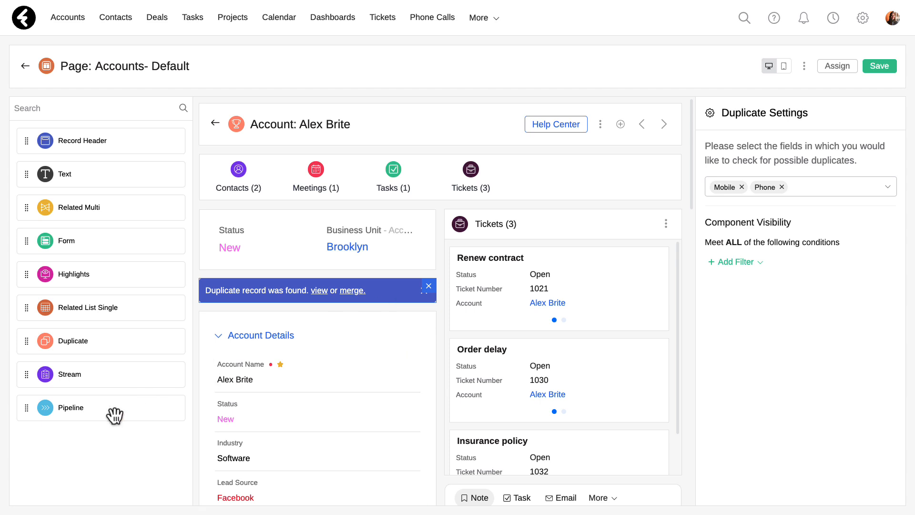
Place a Pipeline component directly below the record header and base it on the Status field
{"action": "left_click_drag", "start_coordinate": [113, 416], "coordinate": [459, 181]}
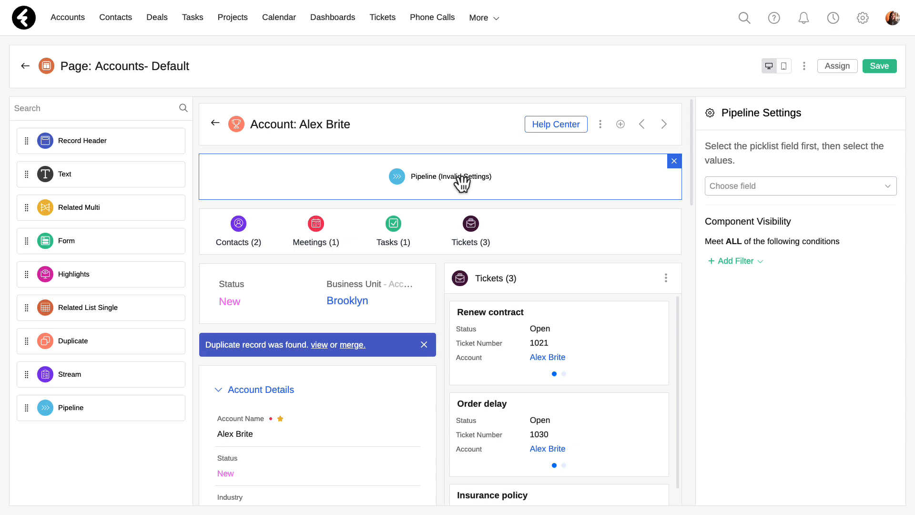
{"action": "left_click", "coordinate": [732, 189]}
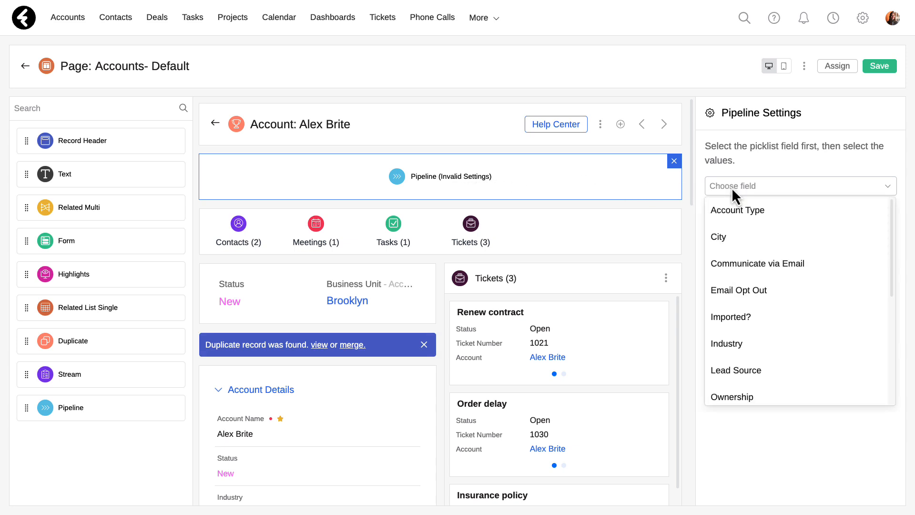
{"action": "left_click", "coordinate": [731, 188]}
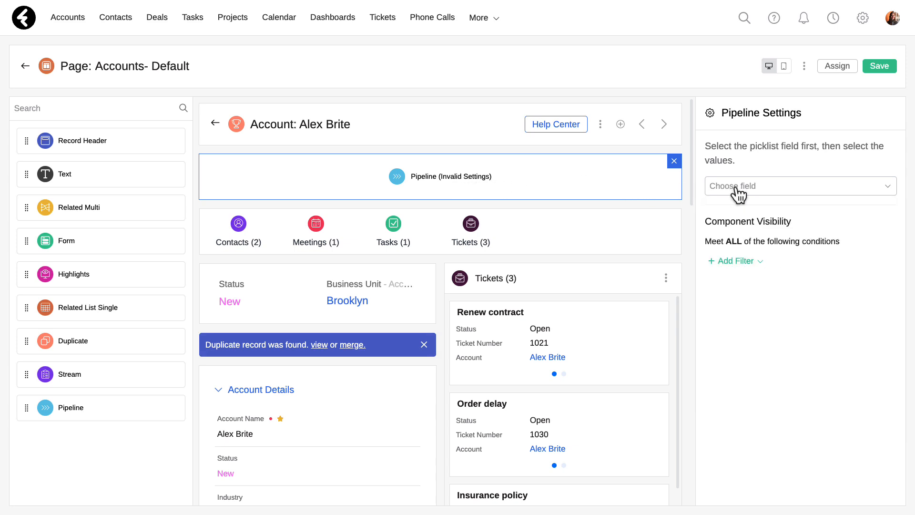
{"action": "left_click", "coordinate": [745, 187]}
{"action": "scroll", "coordinate": [805, 273], "scroll_direction": "down", "scroll_amount": 5}
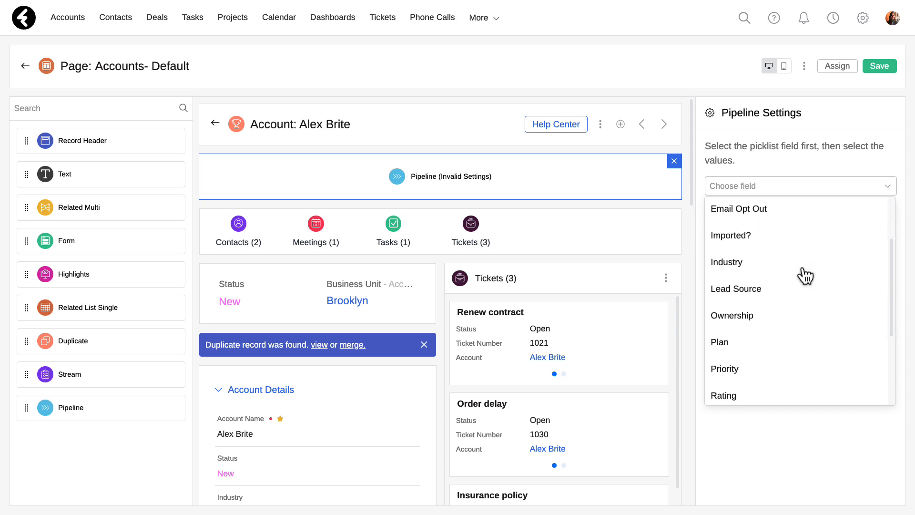
{"action": "left_click", "coordinate": [765, 363]}
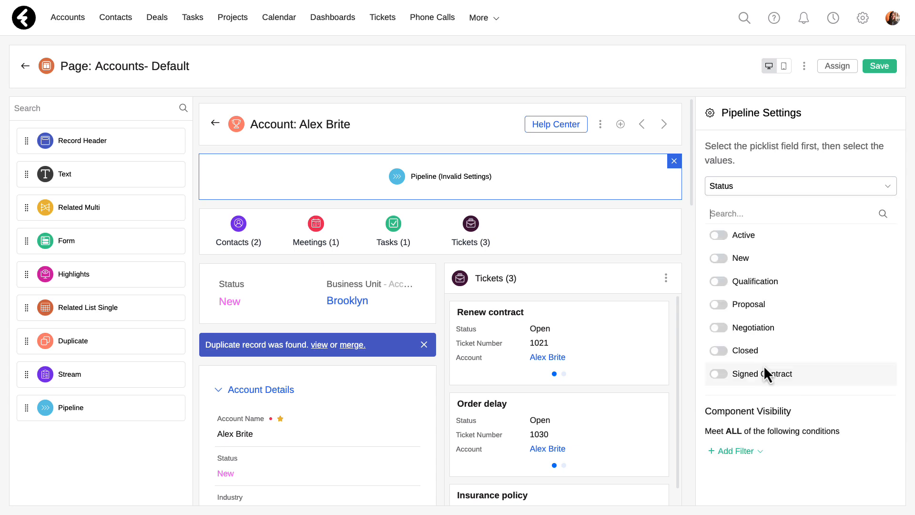
Enable the pipeline values New, Qualification, Proposal, Negotiation and Active in that order, and save the page
{"action": "left_click", "coordinate": [718, 258]}
{"action": "left_click", "coordinate": [718, 282]}
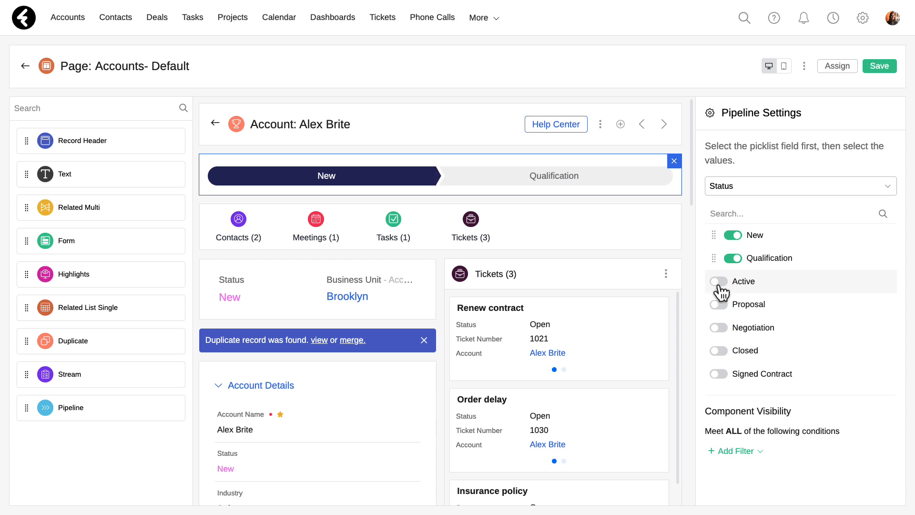
{"action": "left_click", "coordinate": [719, 304]}
{"action": "left_click", "coordinate": [719, 328]}
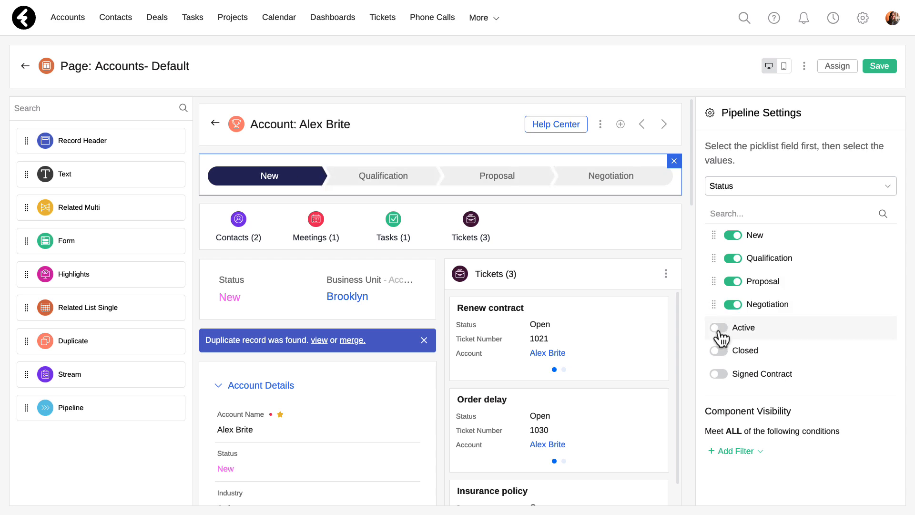
{"action": "left_click", "coordinate": [718, 328]}
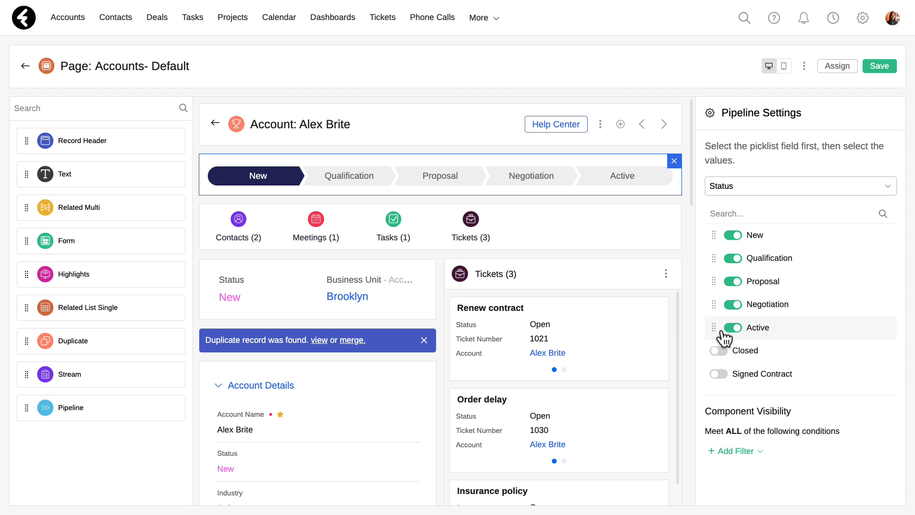
{"action": "mouse_move", "coordinate": [720, 331]}
{"action": "left_mouse_down"}
{"action": "mouse_move", "coordinate": [716, 284]}
{"action": "mouse_move", "coordinate": [713, 327]}
{"action": "left_mouse_up"}
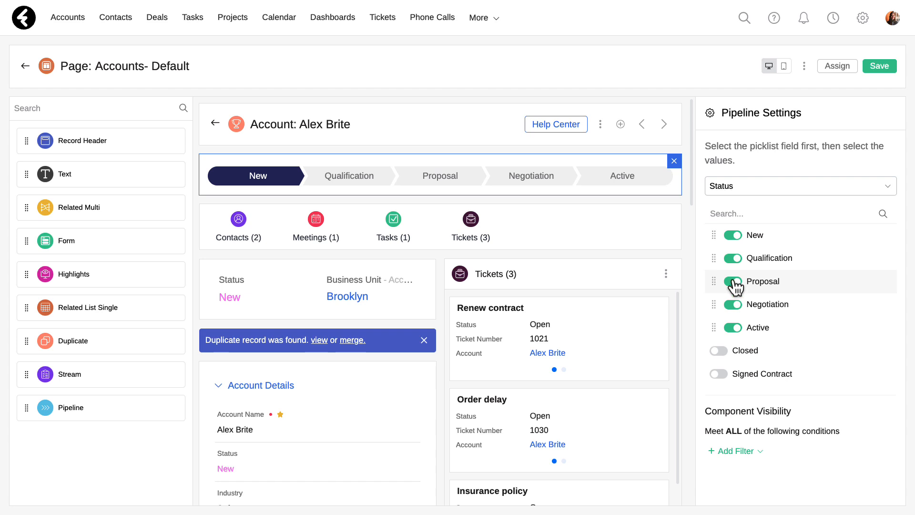
{"action": "left_click_drag", "start_coordinate": [736, 286], "coordinate": [717, 289]}
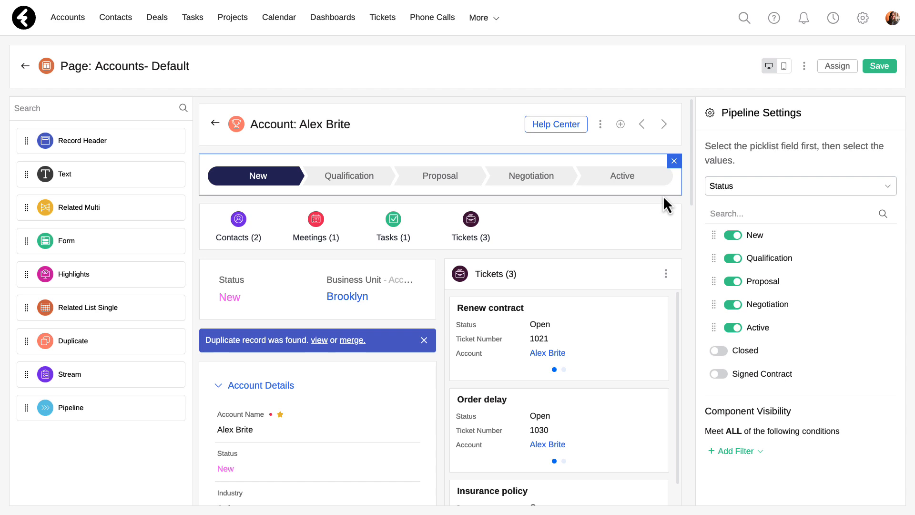
{"action": "left_click", "coordinate": [874, 66]}
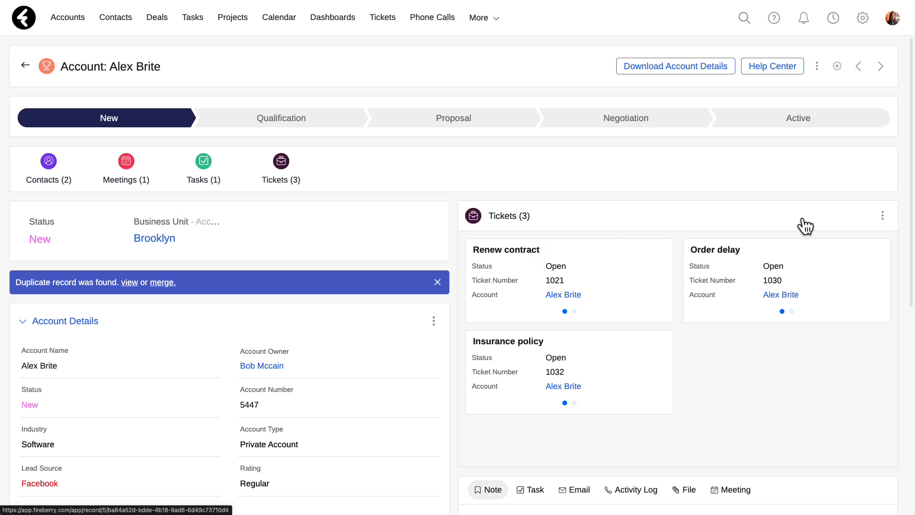
Check the ticket list's available actions, then open the Renew contract ticket and return to the account
{"action": "left_click", "coordinate": [882, 218]}
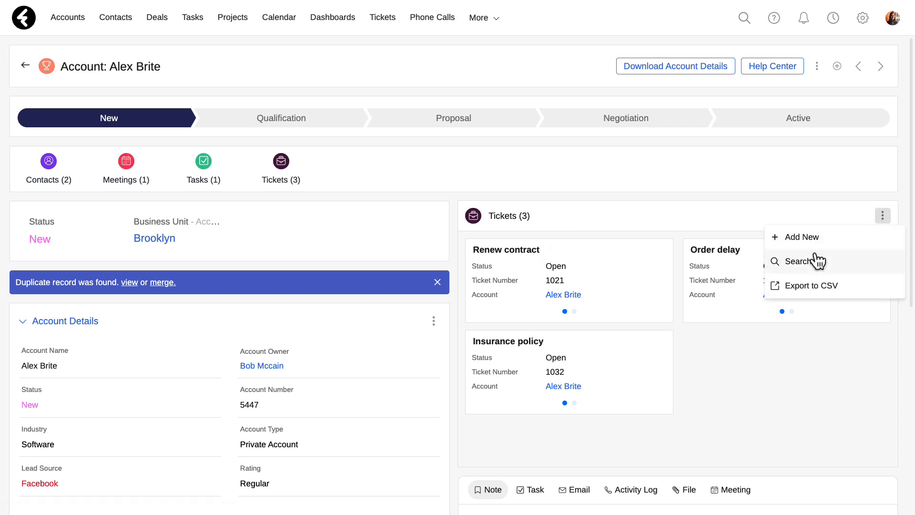
{"action": "left_click", "coordinate": [774, 221]}
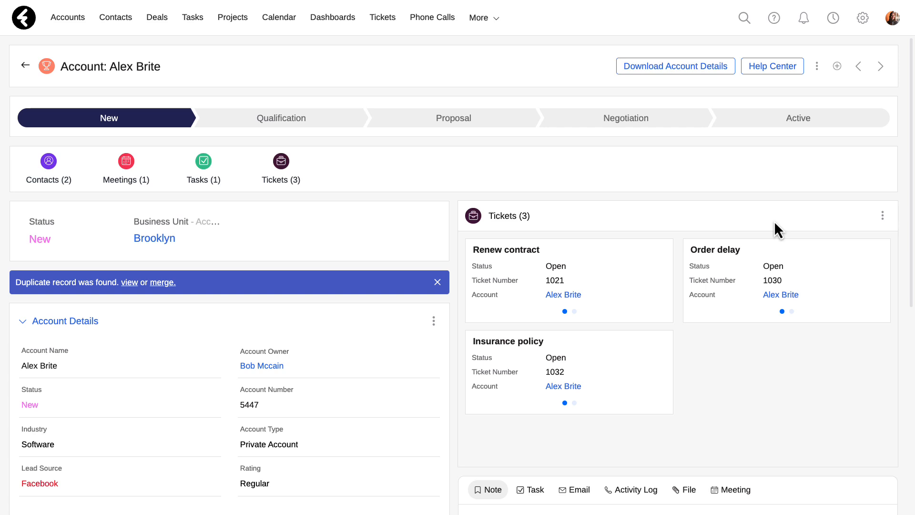
{"action": "left_click", "coordinate": [642, 269]}
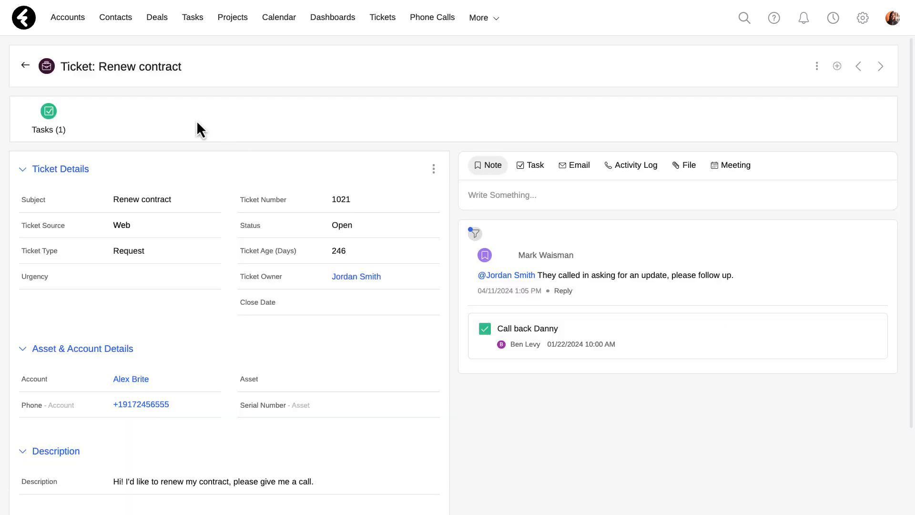
{"action": "left_click", "coordinate": [26, 66]}
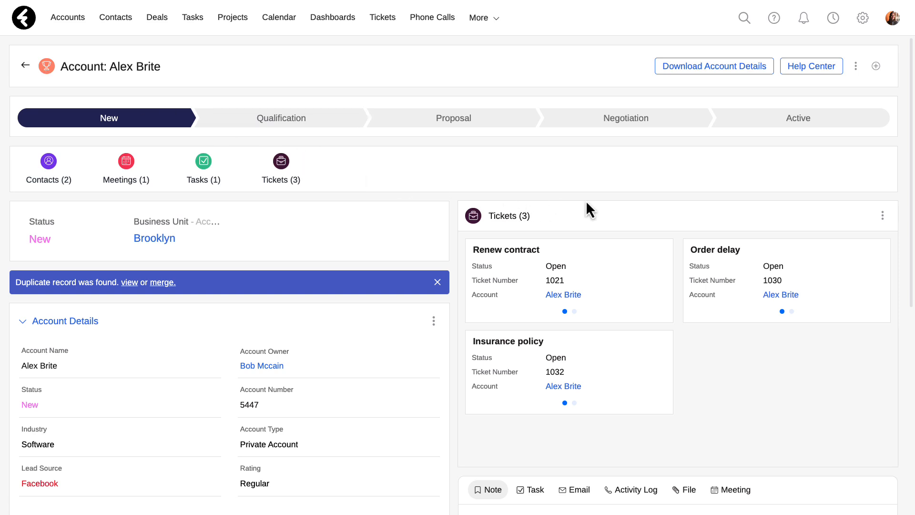
View the duplicate account record and its merge comparison, closing the comparison without merging
{"action": "left_click", "coordinate": [129, 283]}
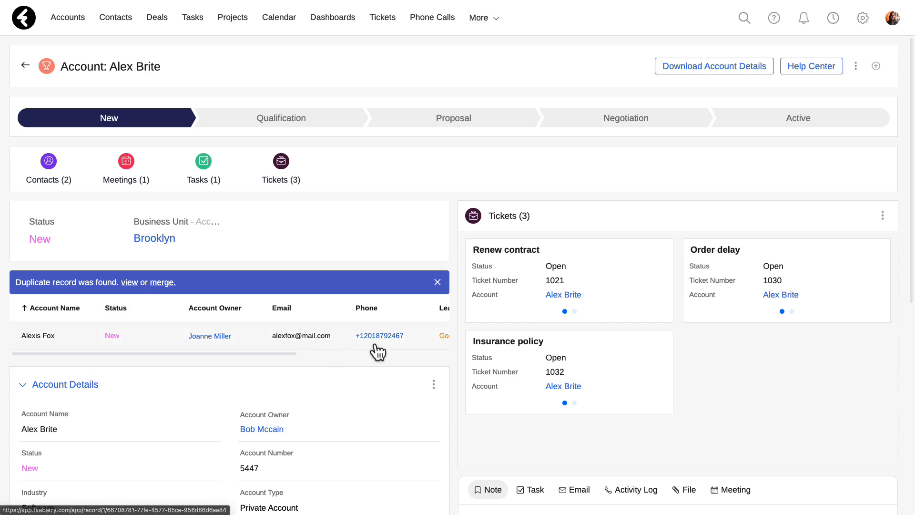
{"action": "left_click", "coordinate": [163, 283]}
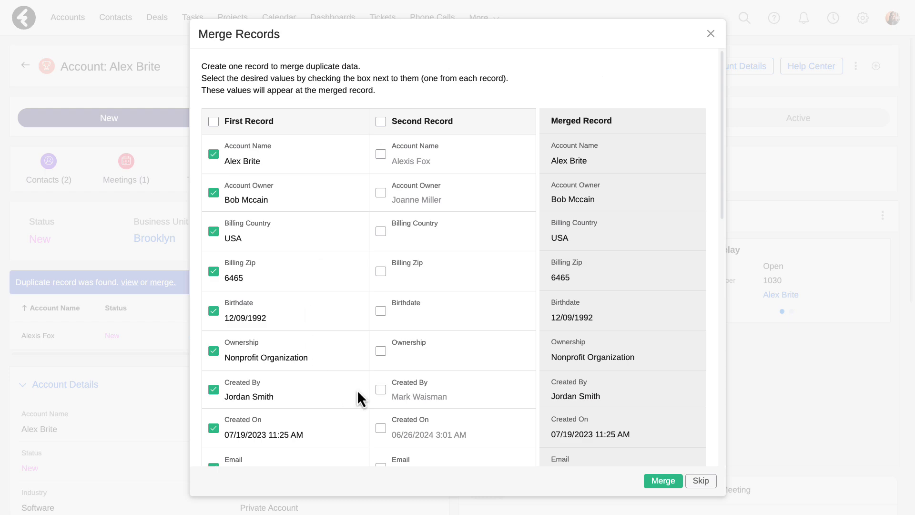
{"action": "left_click", "coordinate": [710, 33]}
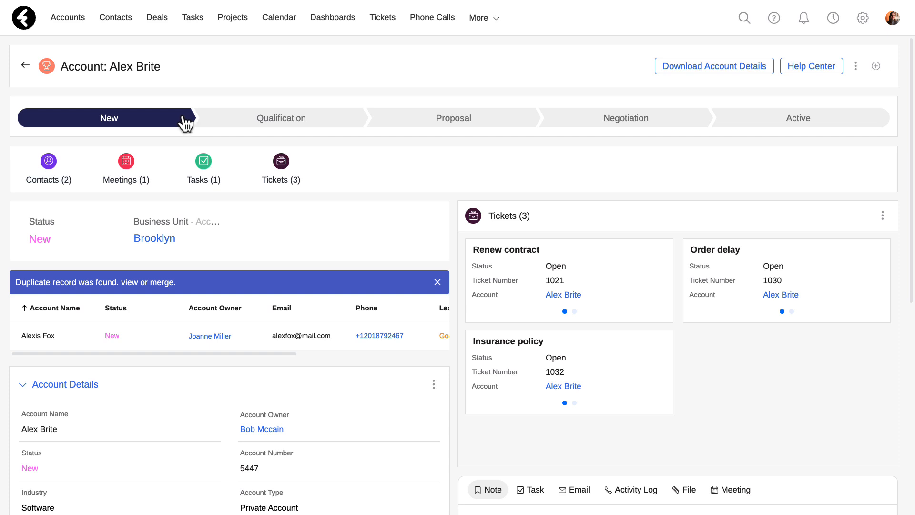
Move the account's pipeline stage to Qualification, on to Proposal, and back to New
{"action": "left_click", "coordinate": [260, 123]}
{"action": "left_click", "coordinate": [409, 124]}
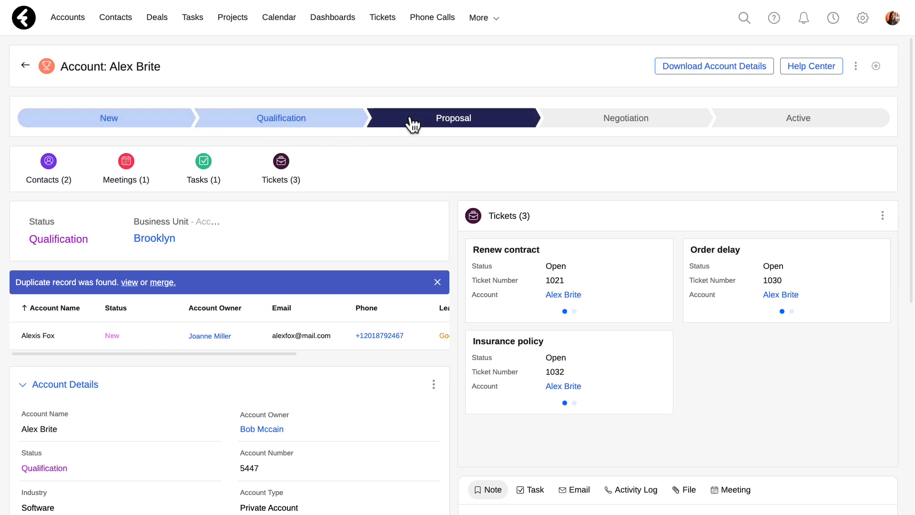
{"action": "left_click", "coordinate": [155, 123]}
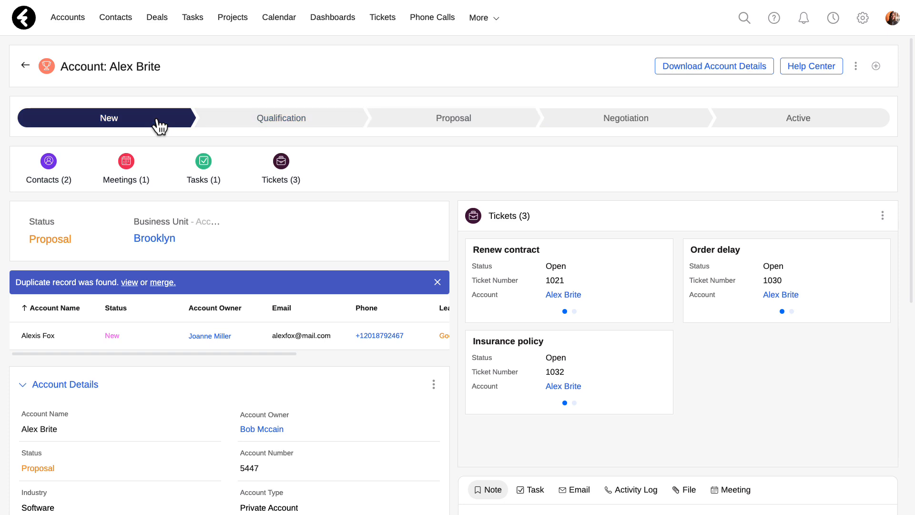